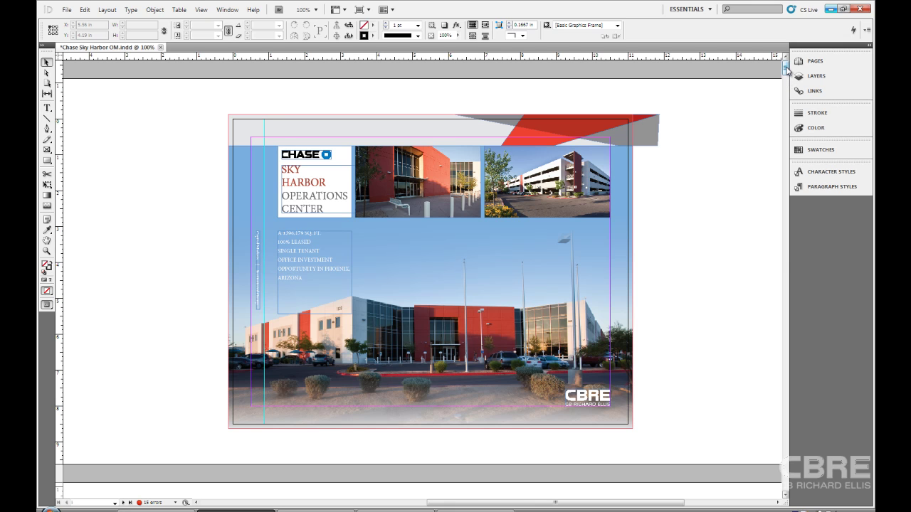
Step: Scroll and pan through the pages with the scroll bars and the hand tool, returning to the building photo
{"action": "left_click_drag", "start_coordinate": [785, 69], "coordinate": [786, 84]}
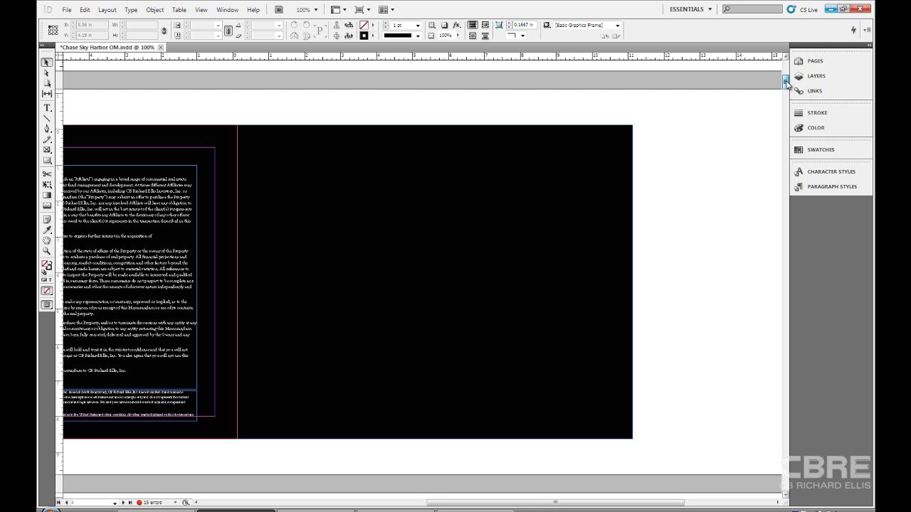
{"action": "left_click_drag", "start_coordinate": [786, 84], "coordinate": [786, 68]}
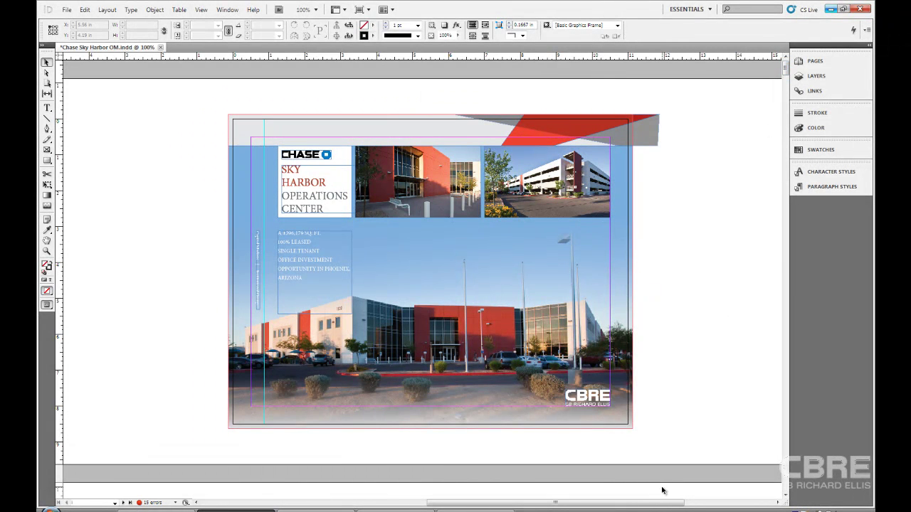
{"action": "mouse_move", "coordinate": [645, 505]}
{"action": "left_mouse_down"}
{"action": "mouse_move", "coordinate": [553, 505]}
{"action": "mouse_move", "coordinate": [650, 505]}
{"action": "mouse_move", "coordinate": [624, 506]}
{"action": "mouse_move", "coordinate": [636, 505]}
{"action": "left_mouse_up"}
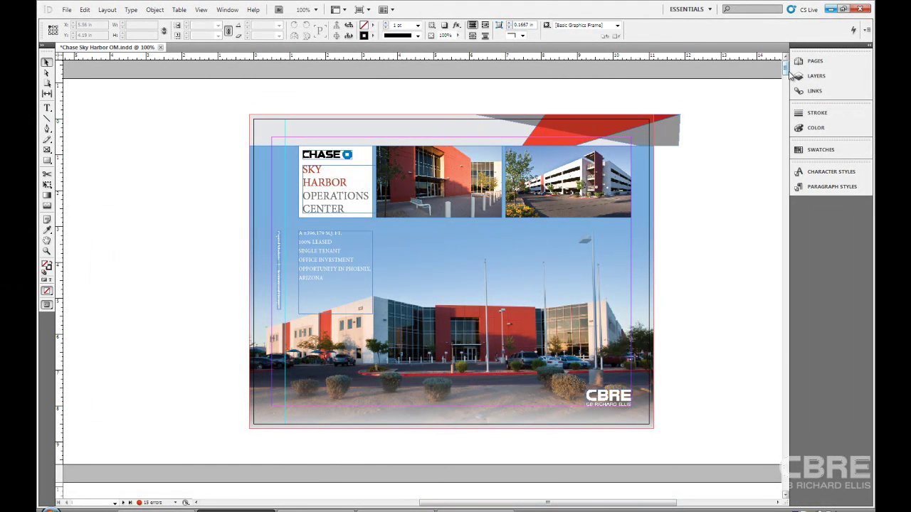
{"action": "mouse_move", "coordinate": [787, 71]}
{"action": "left_mouse_down"}
{"action": "mouse_move", "coordinate": [788, 301]}
{"action": "mouse_move", "coordinate": [782, 66]}
{"action": "left_mouse_up"}
{"action": "key", "text": "alt+space"}
{"action": "key", "text": "space"}
{"action": "left_click_drag", "start_coordinate": [419, 319], "coordinate": [542, 131]}
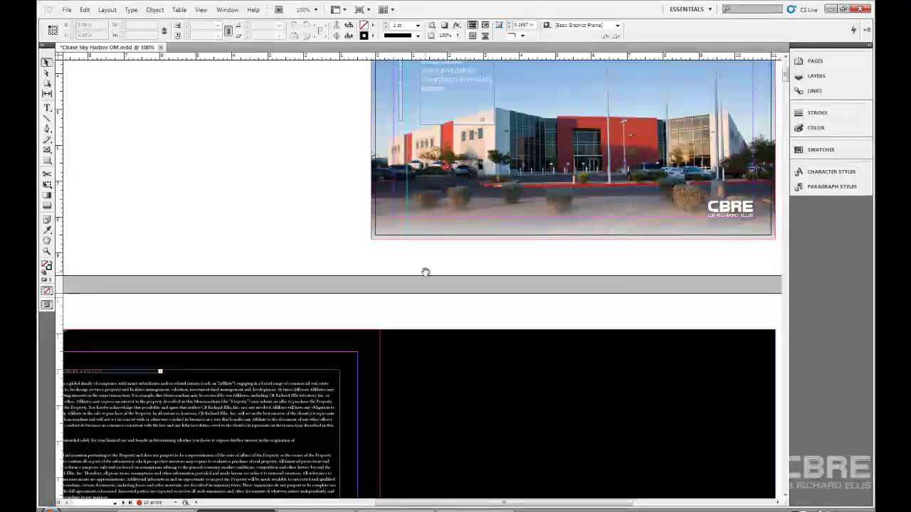
{"action": "left_click_drag", "start_coordinate": [311, 421], "coordinate": [427, 329]}
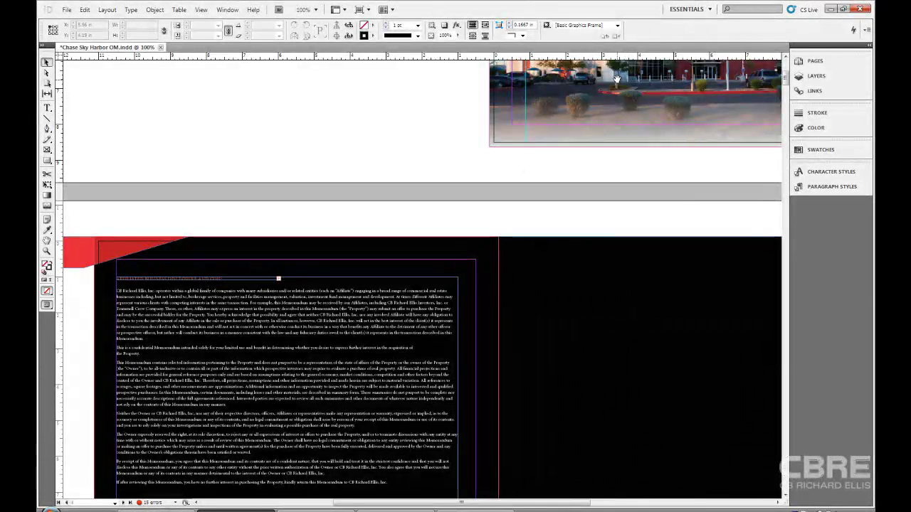
{"action": "left_click_drag", "start_coordinate": [618, 79], "coordinate": [343, 370]}
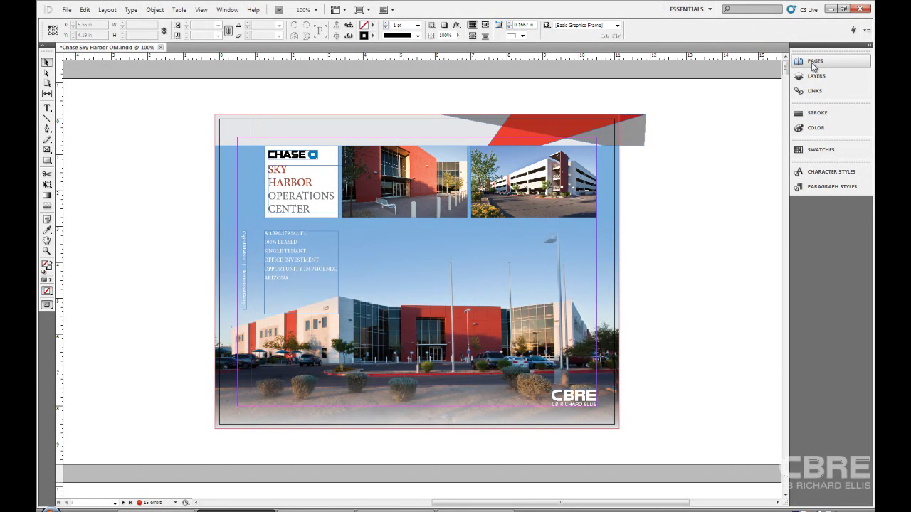
Step: In the Pages panel, jump to page Sec2:13, then to the Sec2:14 site plan
{"action": "left_click", "coordinate": [813, 63]}
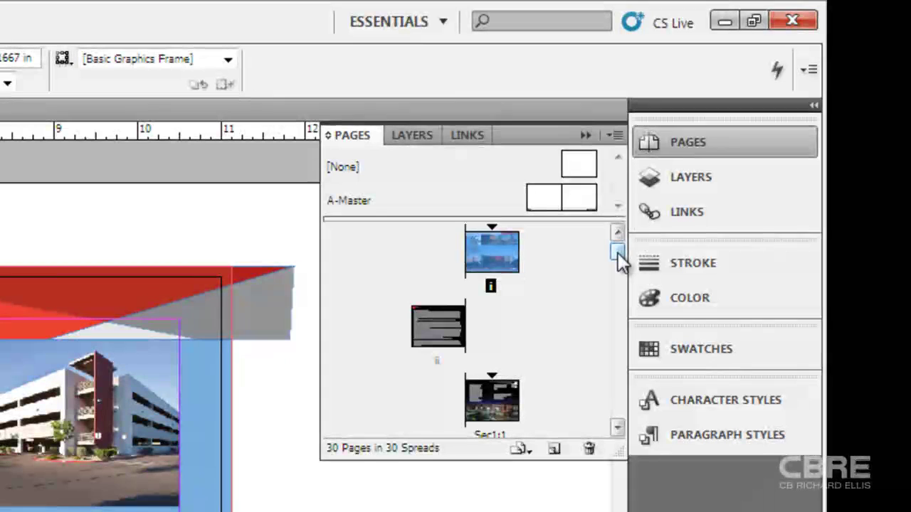
{"action": "left_click_drag", "start_coordinate": [618, 253], "coordinate": [621, 329]}
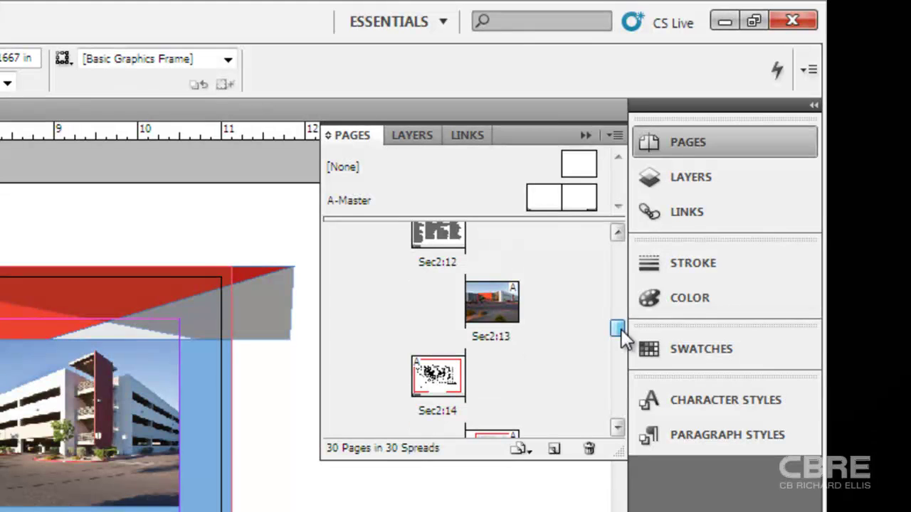
{"action": "double_click", "coordinate": [498, 324]}
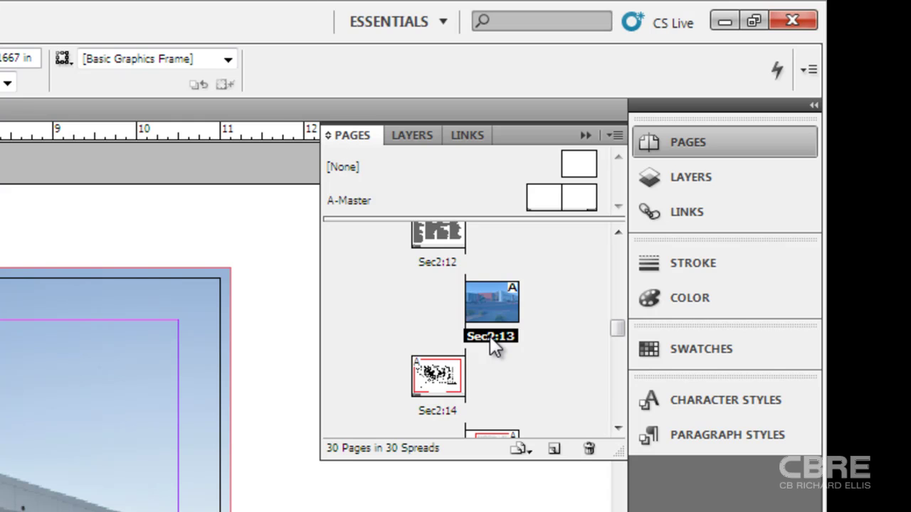
{"action": "left_click", "coordinate": [447, 384]}
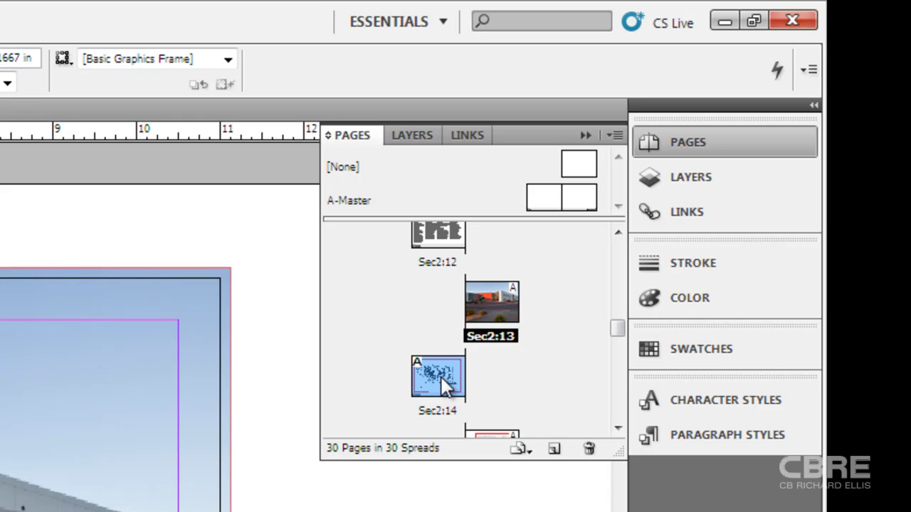
{"action": "double_click", "coordinate": [447, 384]}
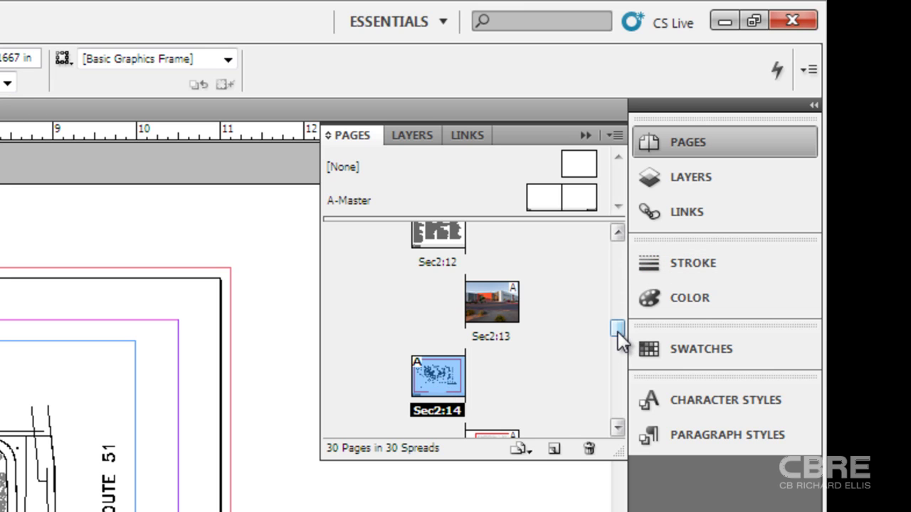
{"action": "left_click_drag", "start_coordinate": [618, 330], "coordinate": [618, 256]}
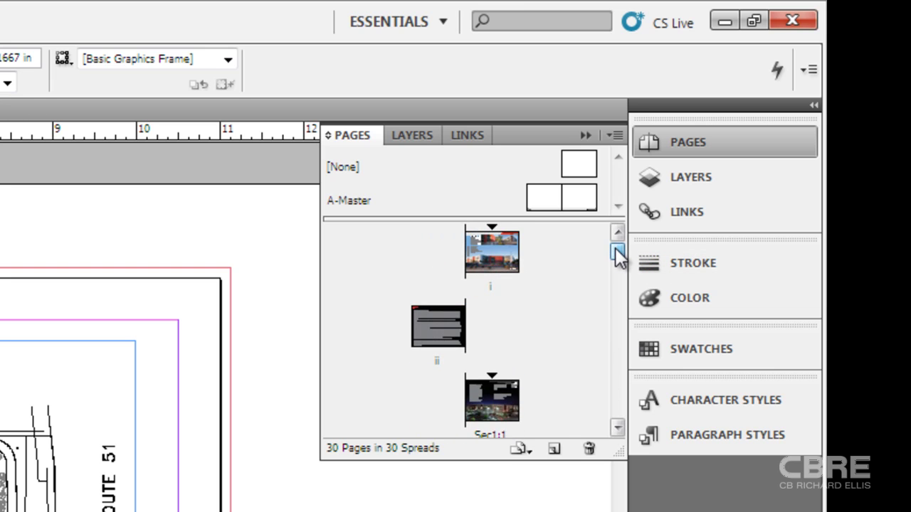
Step: Turn off Show Vertically in the Pages Panel Options so thumbnails sit three per row
{"action": "left_click", "coordinate": [613, 138]}
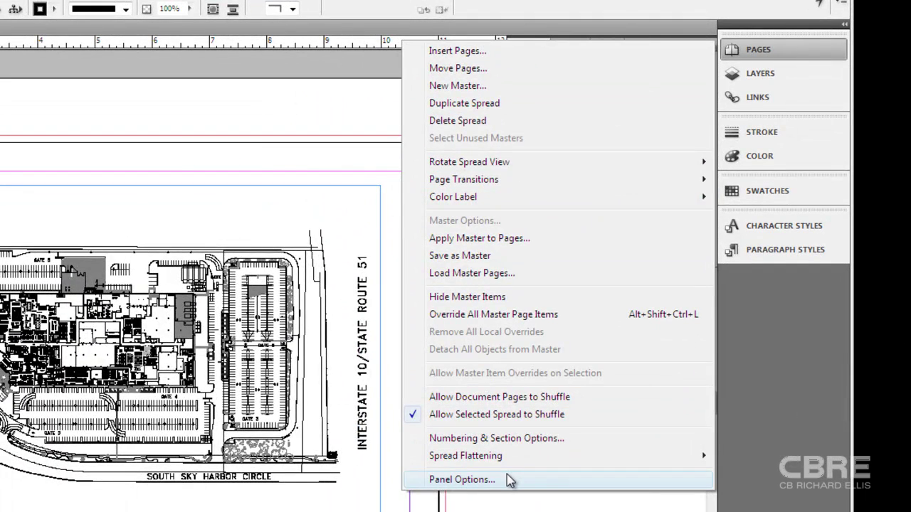
{"action": "left_click", "coordinate": [510, 480]}
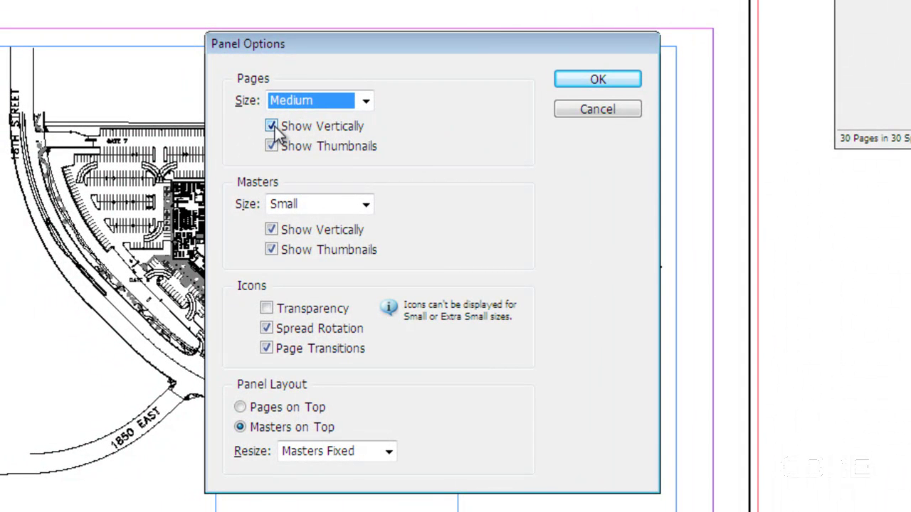
{"action": "left_click", "coordinate": [272, 126]}
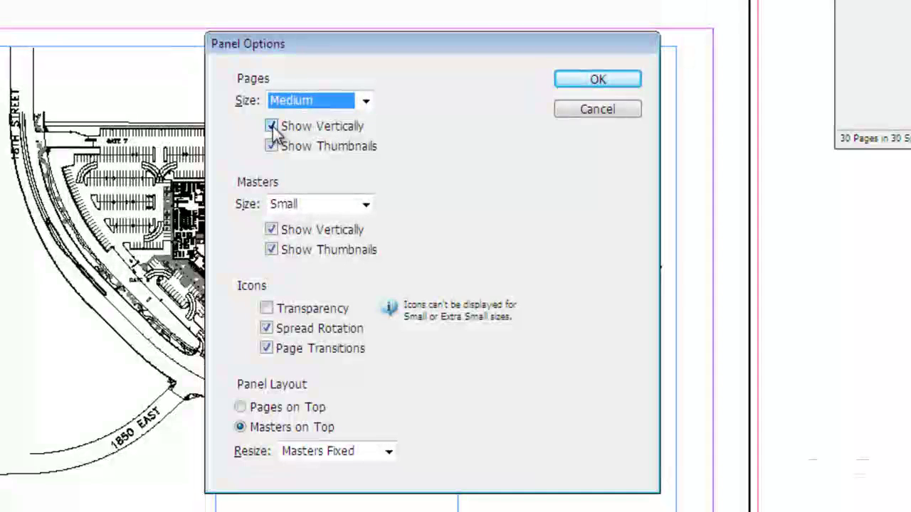
{"action": "left_click", "coordinate": [273, 127]}
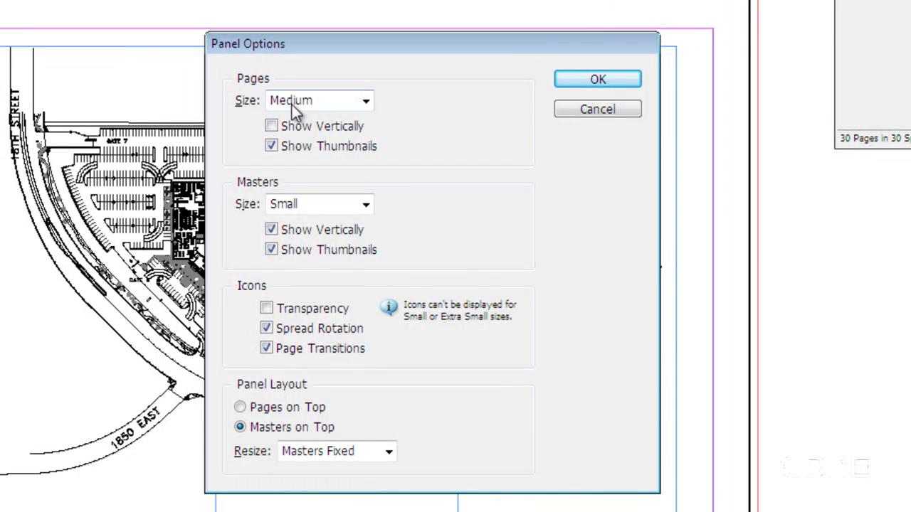
{"action": "left_click", "coordinate": [588, 81]}
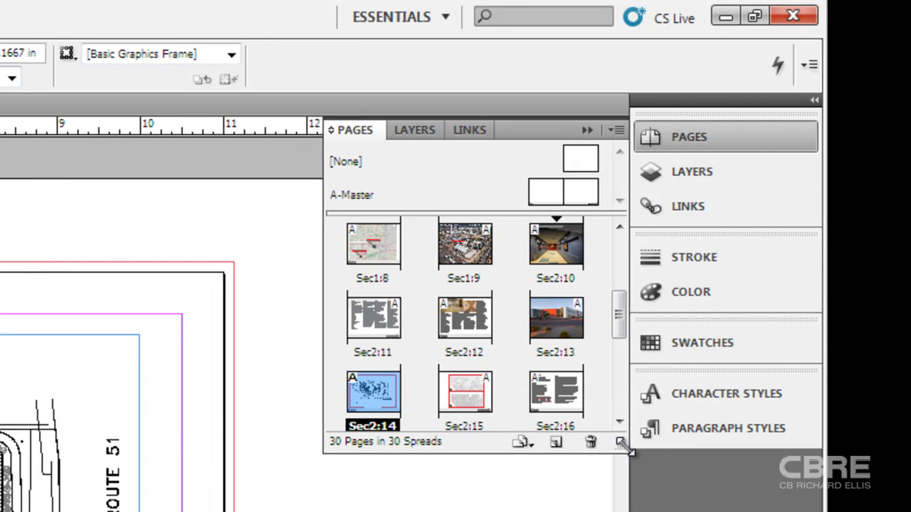
Step: Make the Pages panel taller, then jump to Sec2:12, Sec1:8, and back to the cover page
{"action": "left_click_drag", "start_coordinate": [621, 445], "coordinate": [623, 511]}
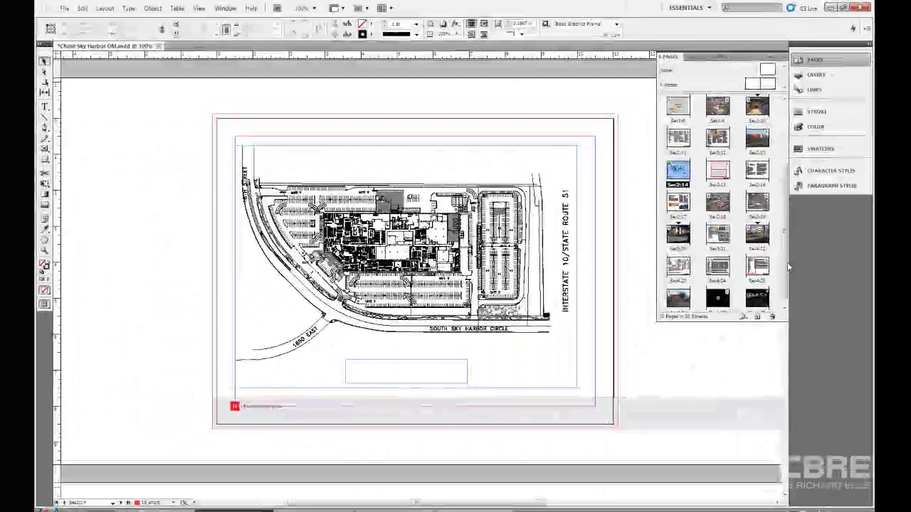
{"action": "scroll", "coordinate": [787, 261], "scroll_direction": "up", "scroll_amount": 3}
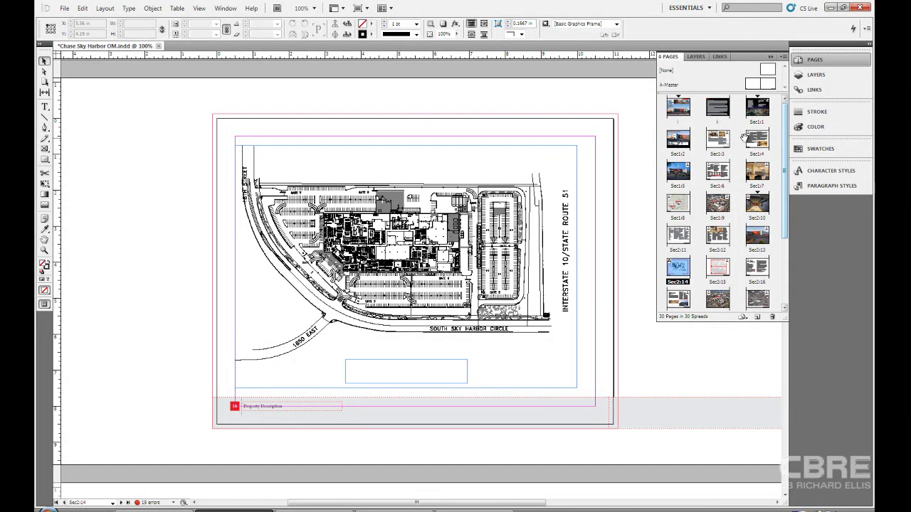
{"action": "double_click", "coordinate": [723, 240]}
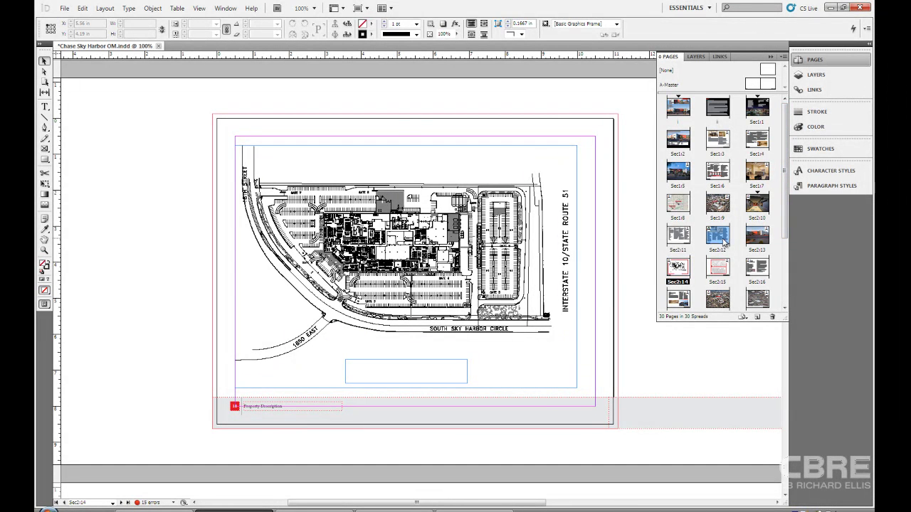
{"action": "double_click", "coordinate": [680, 210]}
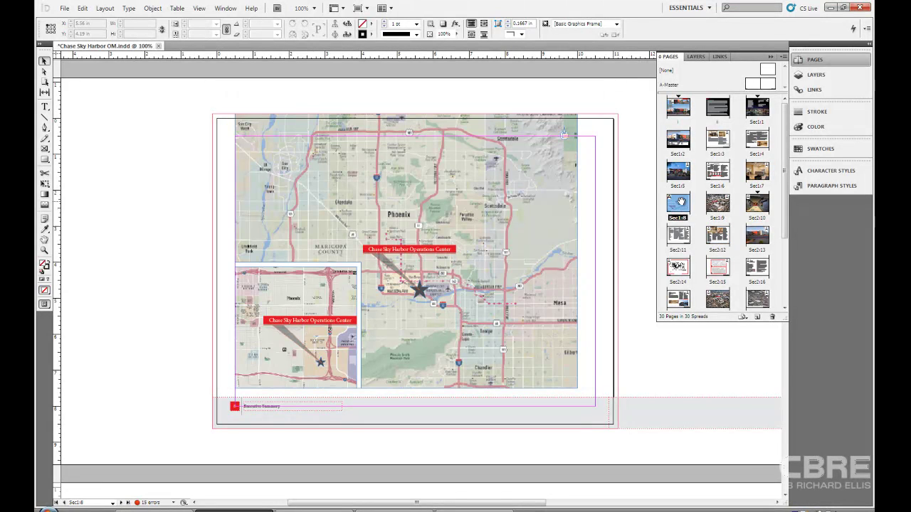
{"action": "double_click", "coordinate": [680, 106]}
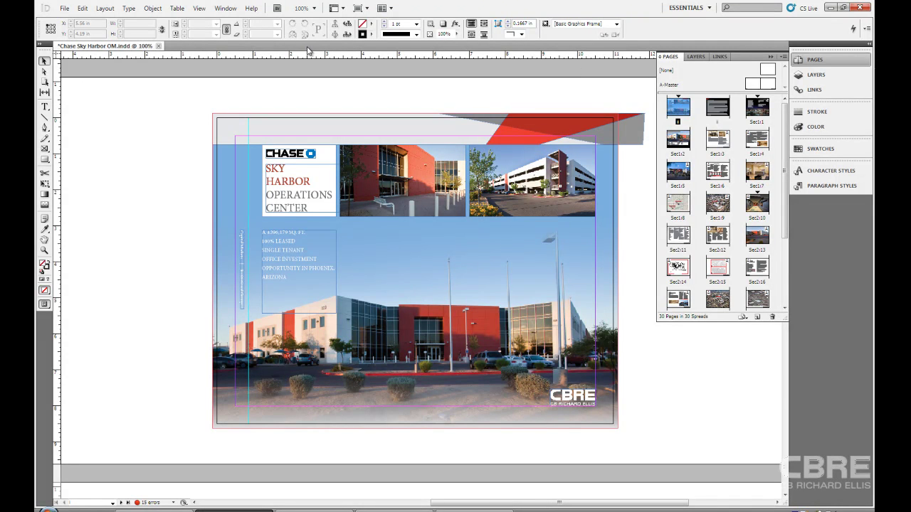
{"action": "left_click", "coordinate": [105, 9]}
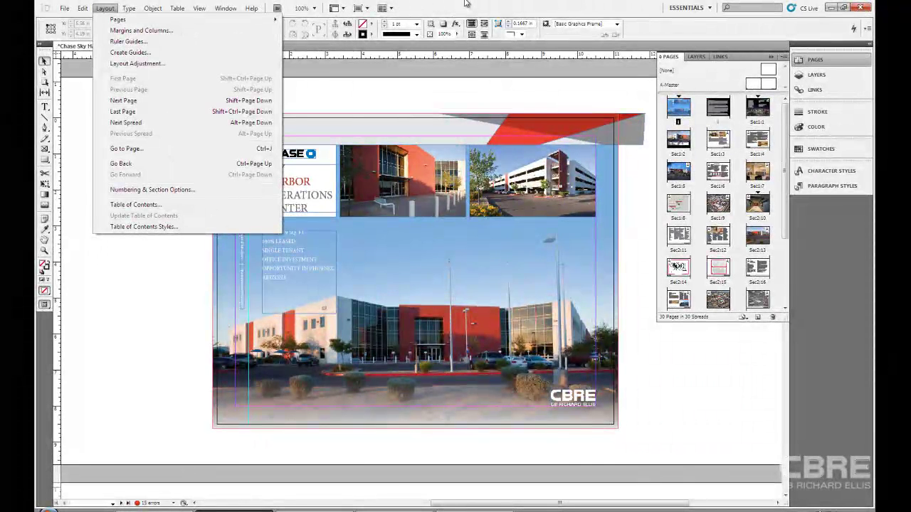
{"action": "left_click", "coordinate": [464, 3]}
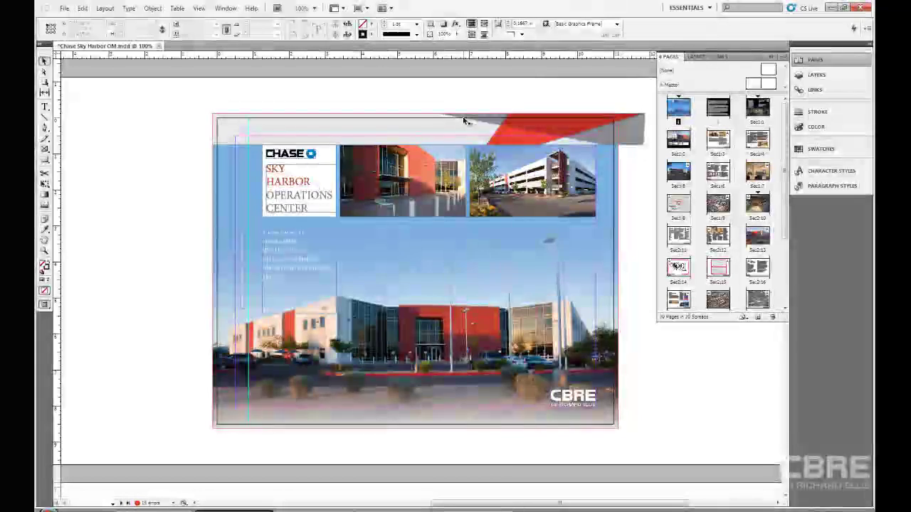
{"action": "key", "text": "shift+Page_Down"}
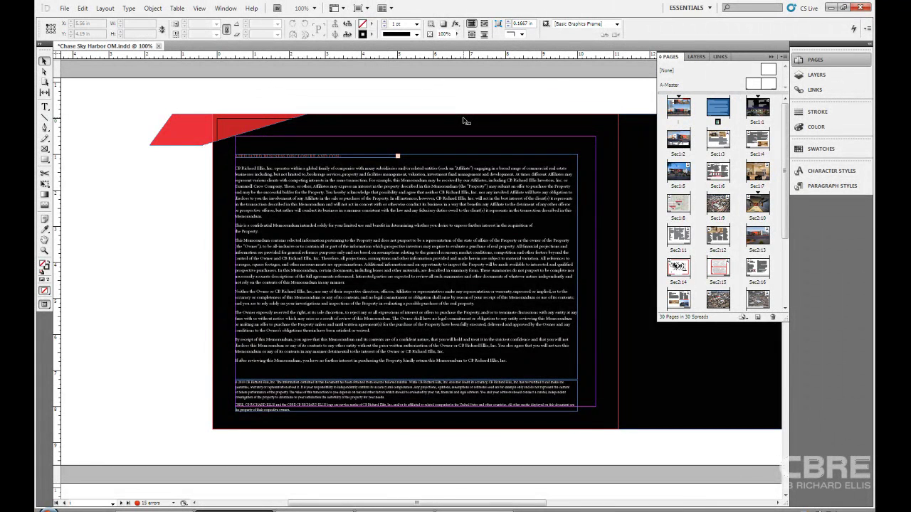
{"action": "key", "text": "shift+Page_Down"}
{"action": "key", "text": "shift+Page_Down"}
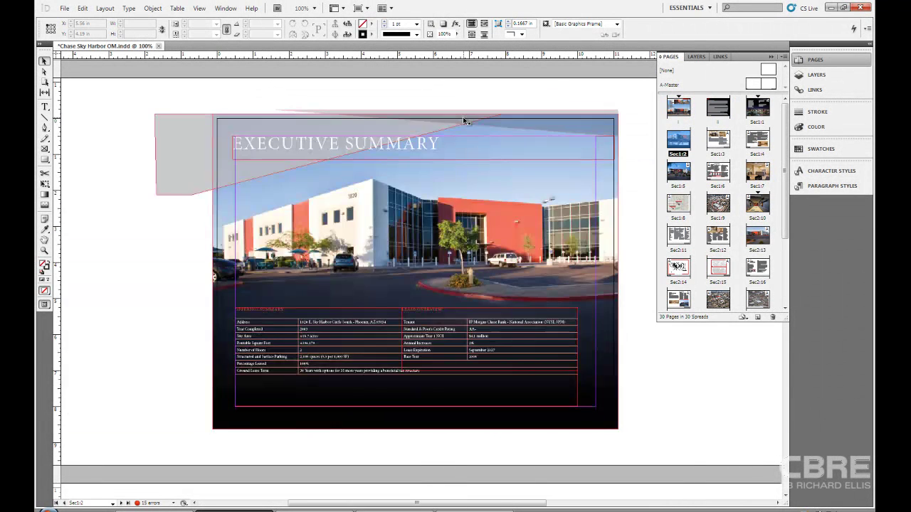
{"action": "key", "text": "shift+Page_Down"}
{"action": "key", "text": "shift+Page_Up"}
{"action": "key", "text": "shift+Page_Up"}
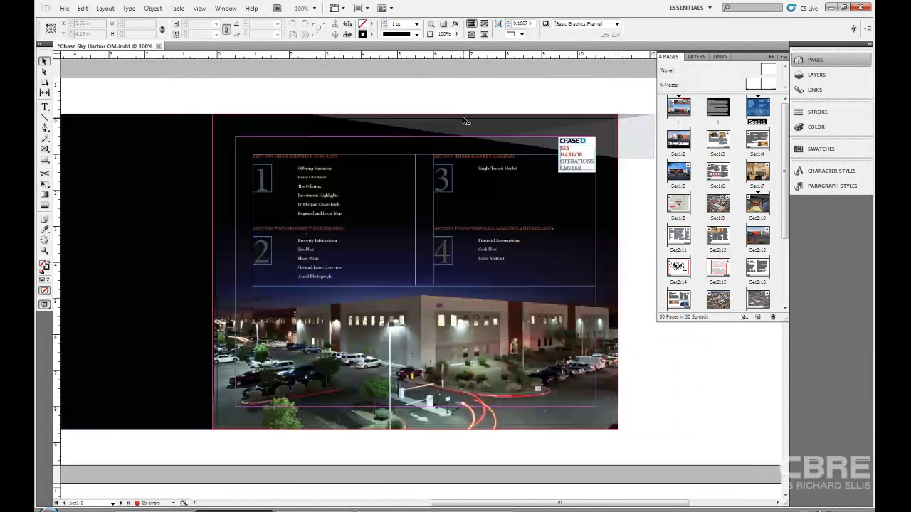
{"action": "key", "text": "ctrl+shift+Page_Down"}
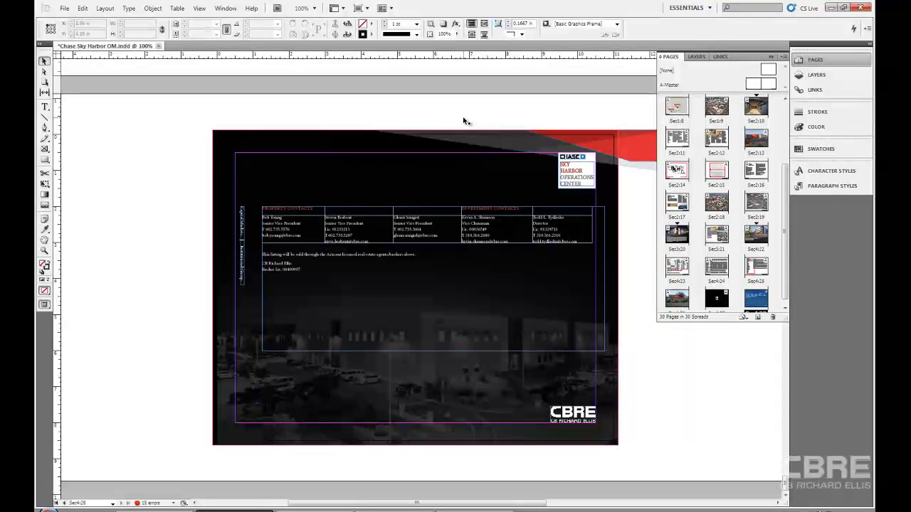
{"action": "key", "text": "ctrl+shift+Page_Up"}
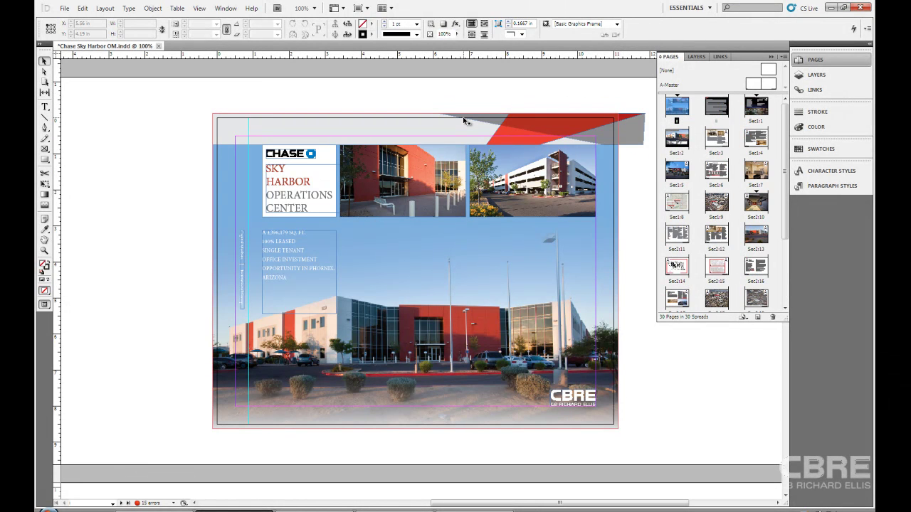
{"action": "key", "text": "ctrl+j"}
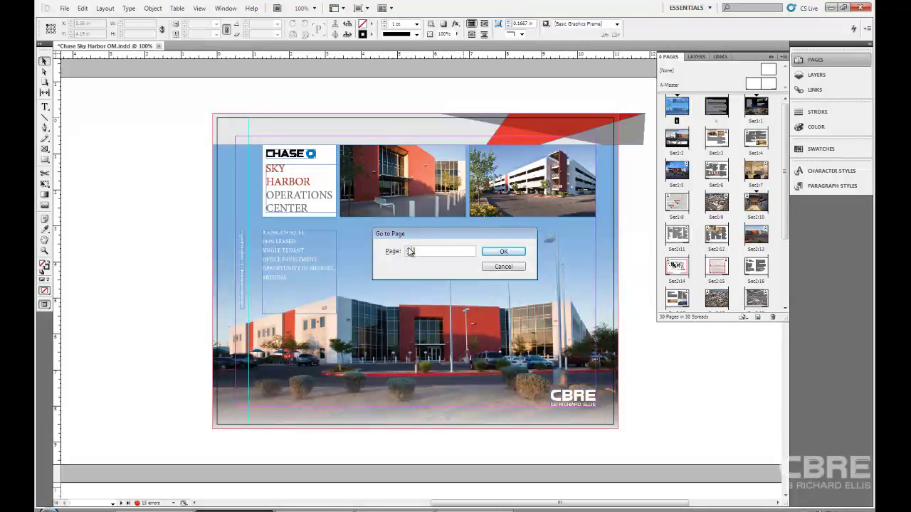
{"action": "type", "text": "Sec1:9"}
{"action": "left_click", "coordinate": [503, 252]}
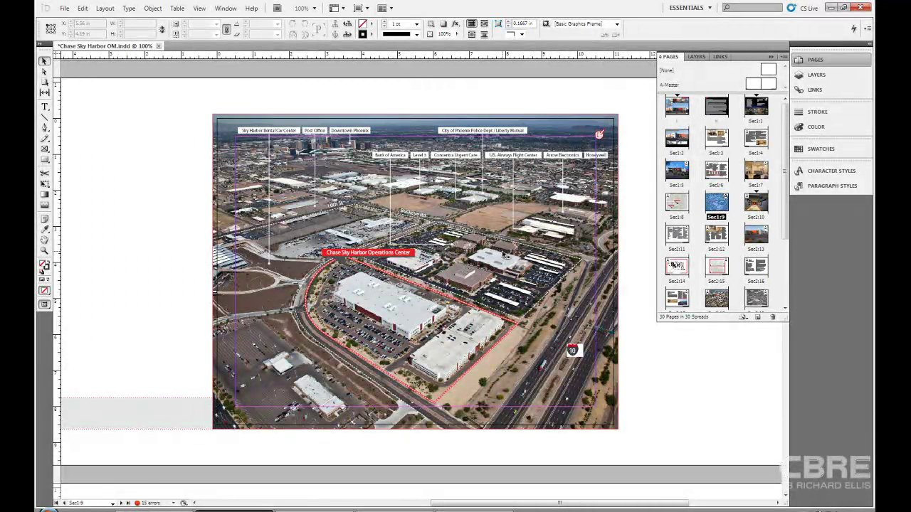
{"action": "key", "text": "ctrl+shift+Page_Up"}
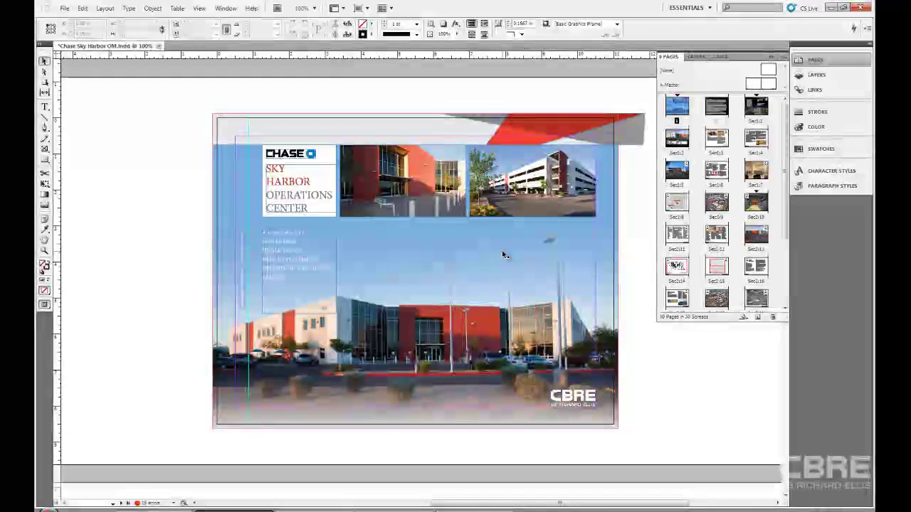